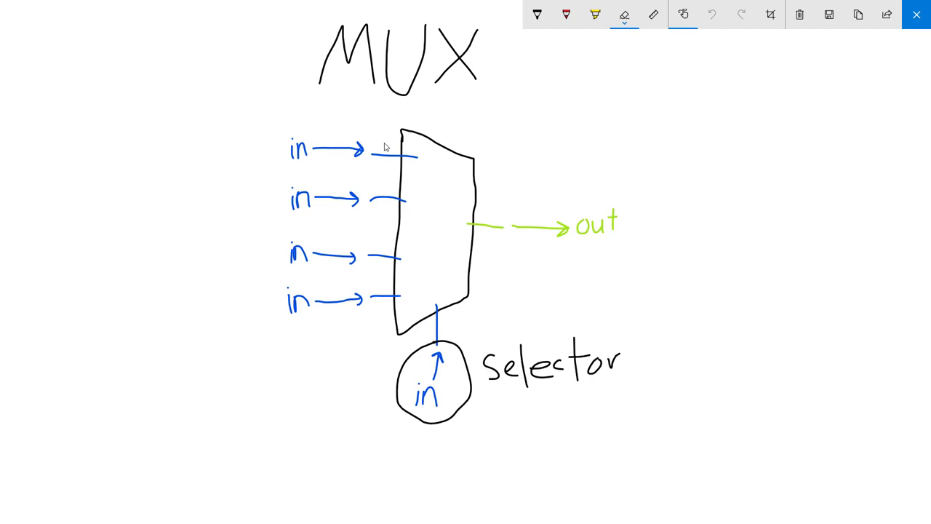
Step: Erase and restore the top input's blue stroke, then underline 'Selector' in black
click(413, 158)
key(ctrl+z)
click(527, 7)
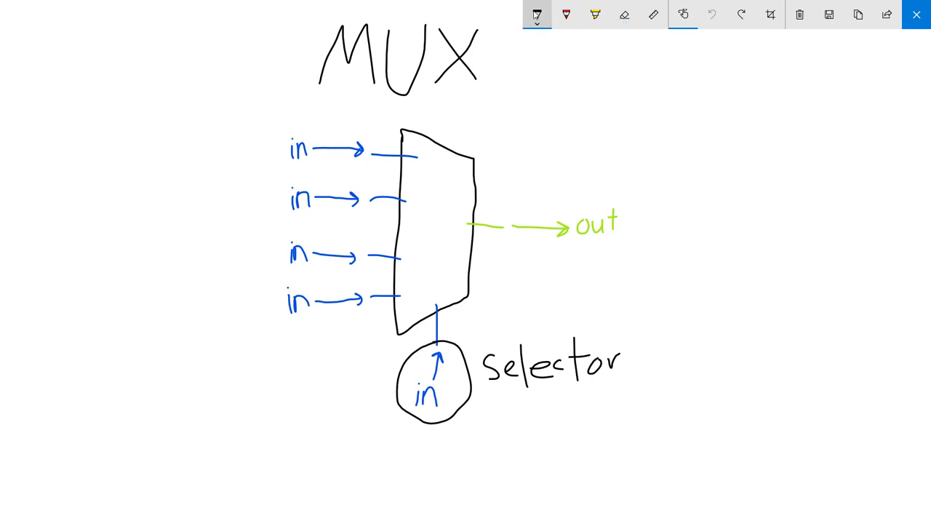
drag(501, 392, 598, 380)
Step: Sketch and undo trial lines in the mux, then draw a curly brace left of the inputs
drag(472, 225, 402, 155)
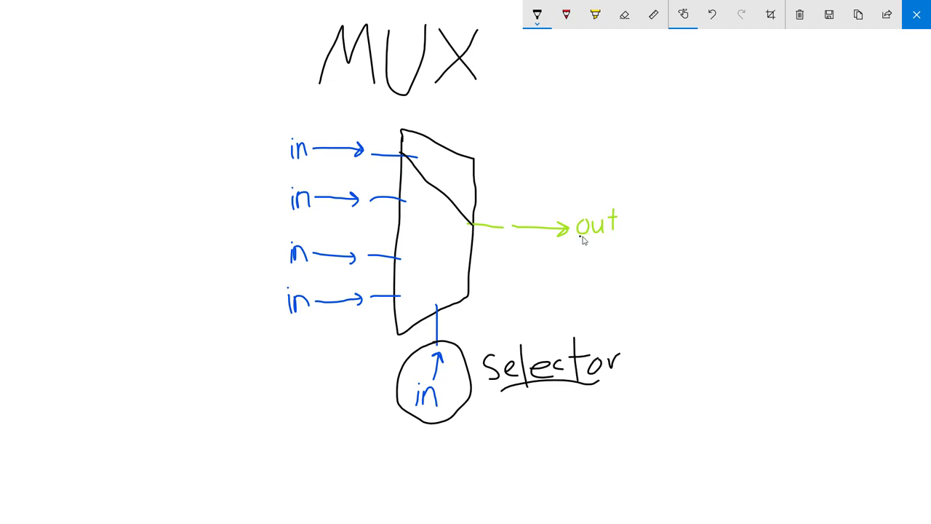
drag(579, 236, 620, 234)
key(ctrl+z)
key(ctrl+z)
drag(402, 258, 469, 230)
key(ctrl+z)
mouse_move(275, 121)
mouse_down()
mouse_move(228, 214)
mouse_move(233, 277)
mouse_move(298, 330)
mouse_up()
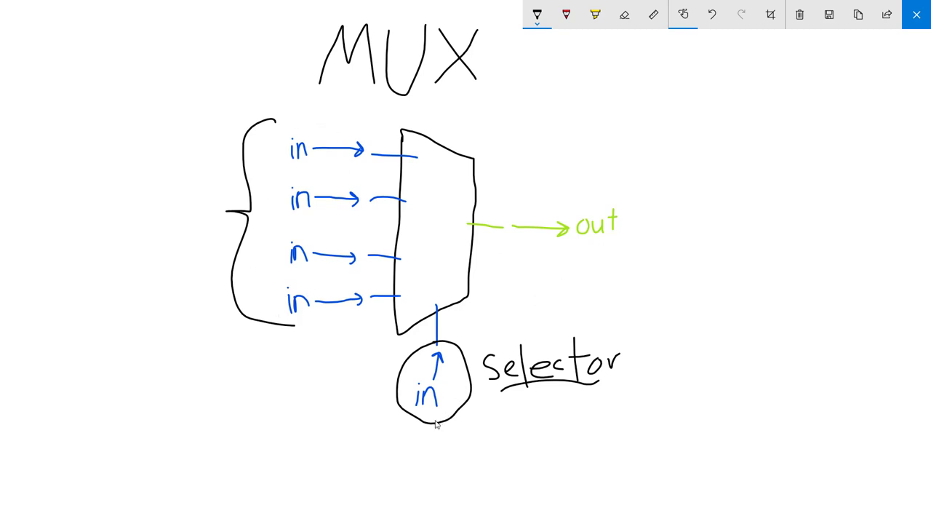
Step: Double-underline Selector, write 1 and 2 beside out, enlarge the brace, and write 4 below Selector
drag(495, 400, 604, 397)
drag(670, 221, 672, 248)
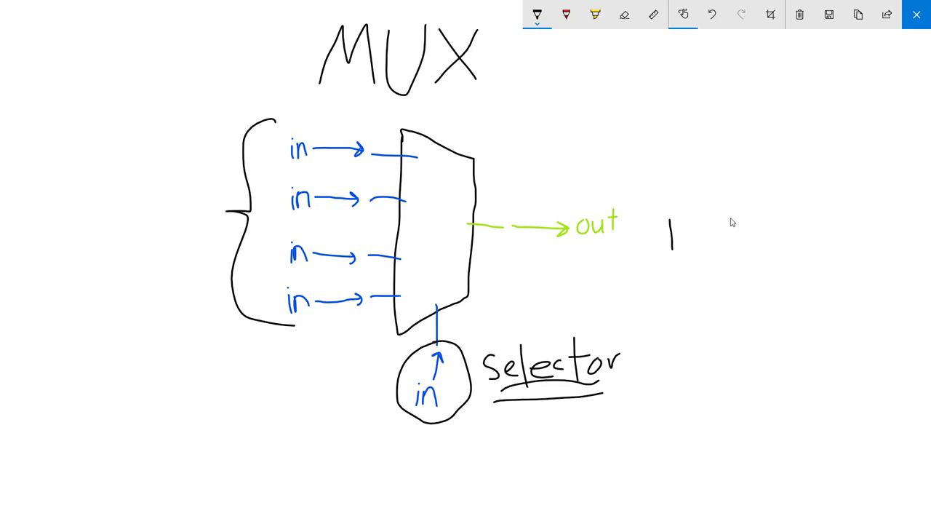
mouse_move(730, 216)
mouse_down()
mouse_move(771, 232)
mouse_move(773, 250)
mouse_up()
mouse_move(234, 124)
mouse_down()
mouse_move(202, 228)
mouse_move(210, 297)
mouse_move(250, 339)
mouse_up()
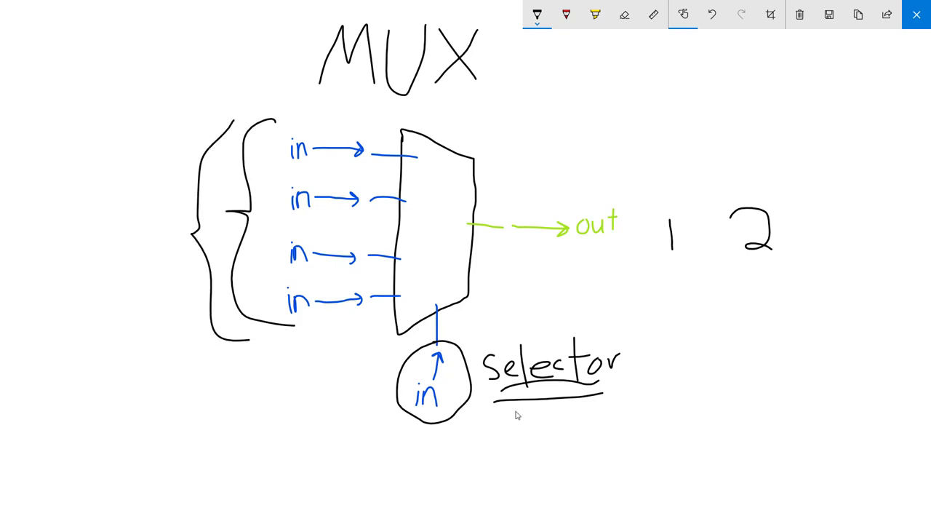
mouse_move(543, 415)
mouse_down()
mouse_move(551, 434)
mouse_move(566, 432)
mouse_up()
drag(566, 409, 568, 455)
Step: Write 2⁴ and 2² = 4 at the far left, plus a 2 below the circled in
mouse_move(62, 212)
mouse_down()
mouse_move(77, 210)
mouse_move(77, 246)
mouse_up()
mouse_move(86, 197)
mouse_down()
mouse_move(84, 210)
mouse_move(98, 210)
mouse_move(95, 231)
mouse_up()
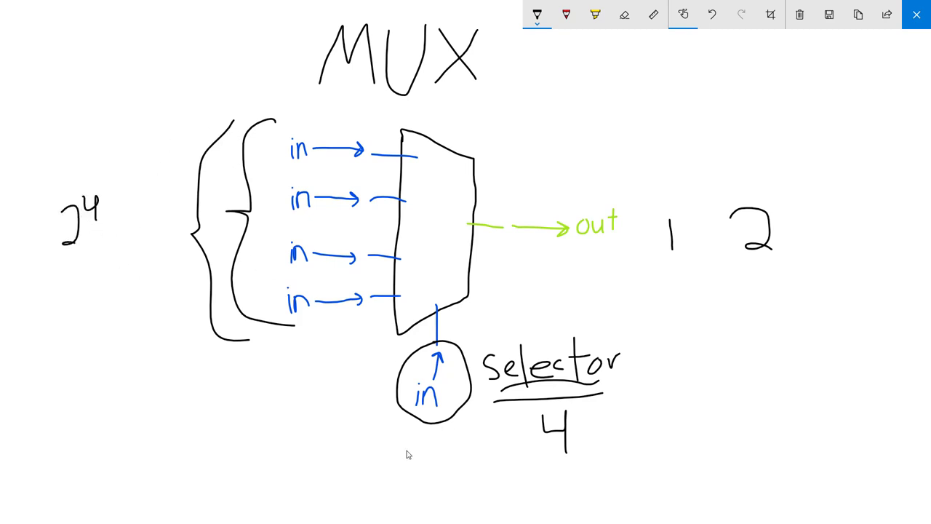
mouse_move(407, 454)
mouse_down()
mouse_move(415, 481)
mouse_move(452, 486)
mouse_up()
drag(51, 292, 80, 322)
mouse_move(77, 284)
mouse_down()
mouse_move(118, 309)
mouse_move(160, 291)
mouse_move(154, 317)
mouse_up()
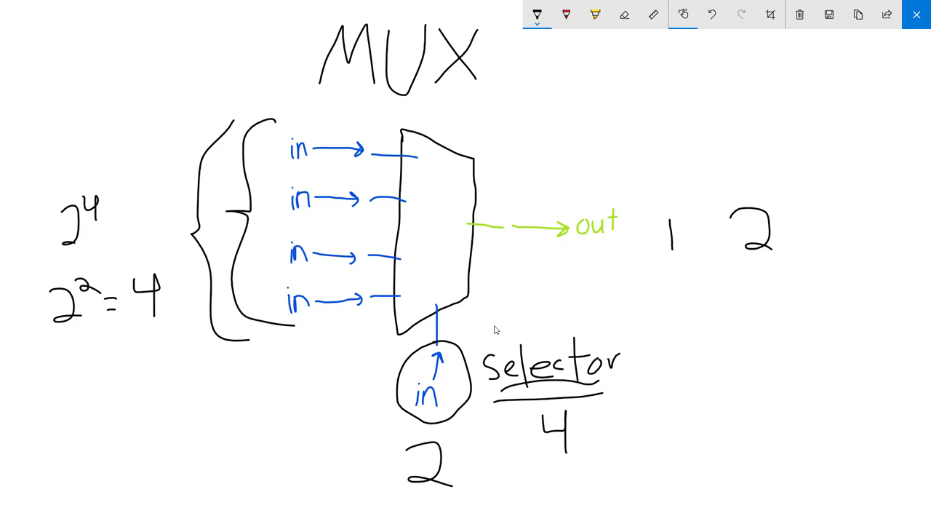
Step: Outline Selector and its 4, then return to the Digital window
drag(467, 344, 649, 380)
mouse_move(651, 425)
mouse_down()
mouse_move(470, 424)
mouse_move(457, 402)
mouse_up()
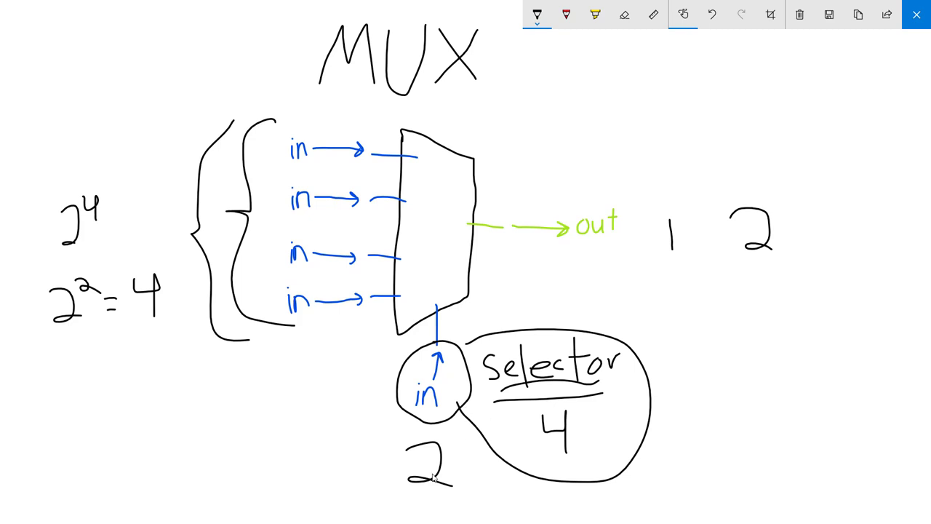
key(alt+Tab)
key(alt+Tab)
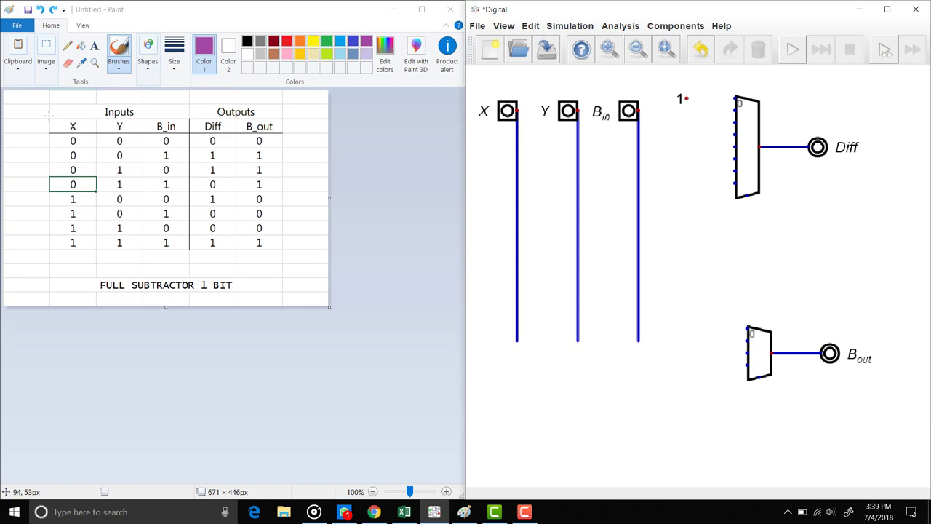
Step: Circle the X, Y, B_in table headers and wire B_in to the upper multiplexer's select pin
mouse_move(46, 115)
mouse_down()
mouse_move(48, 128)
mouse_move(91, 137)
mouse_move(179, 137)
mouse_move(172, 114)
mouse_move(48, 118)
mouse_up()
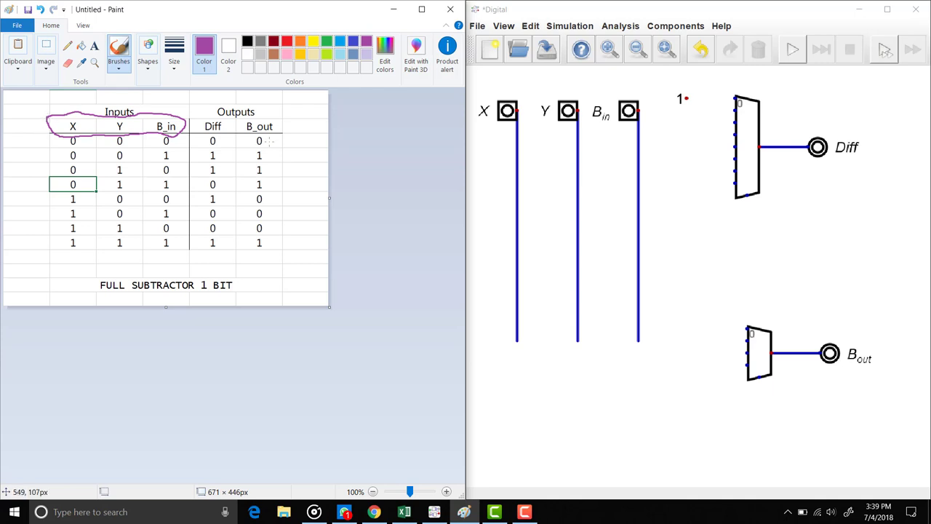
click(640, 224)
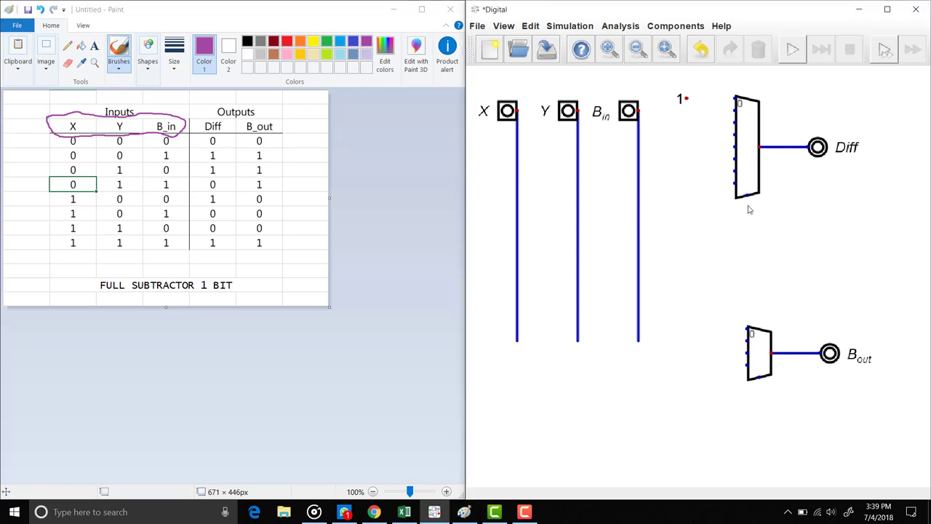
click(639, 232)
click(746, 231)
click(747, 197)
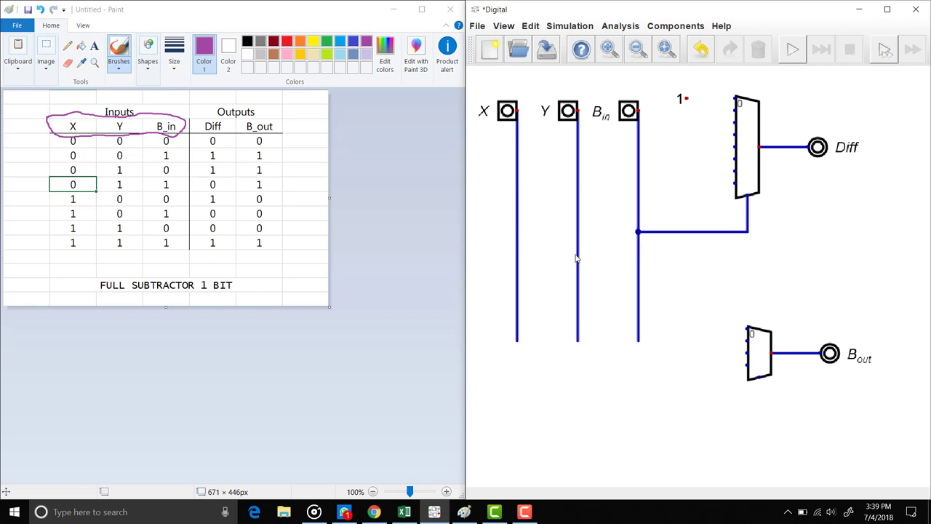
Step: Wire the Y and X lines into the same select line
click(578, 255)
click(747, 231)
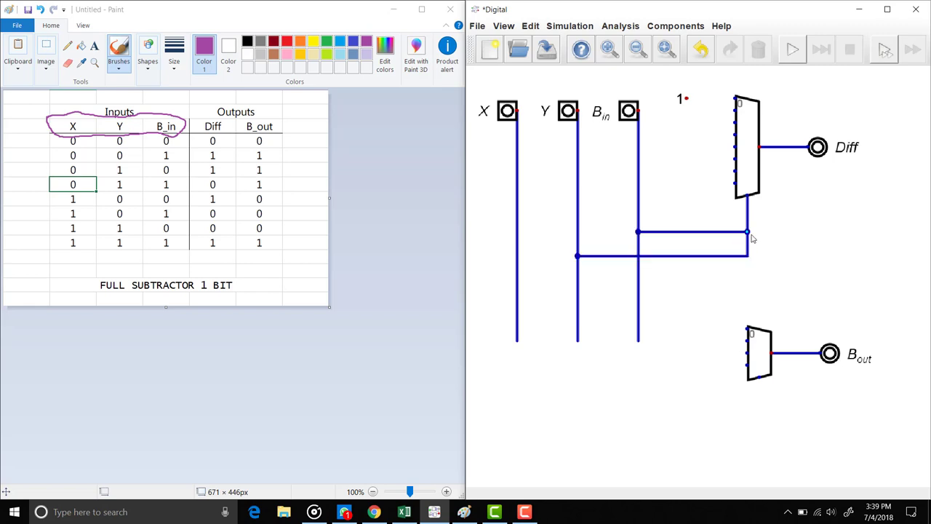
click(748, 232)
key(Escape)
click(517, 280)
click(747, 256)
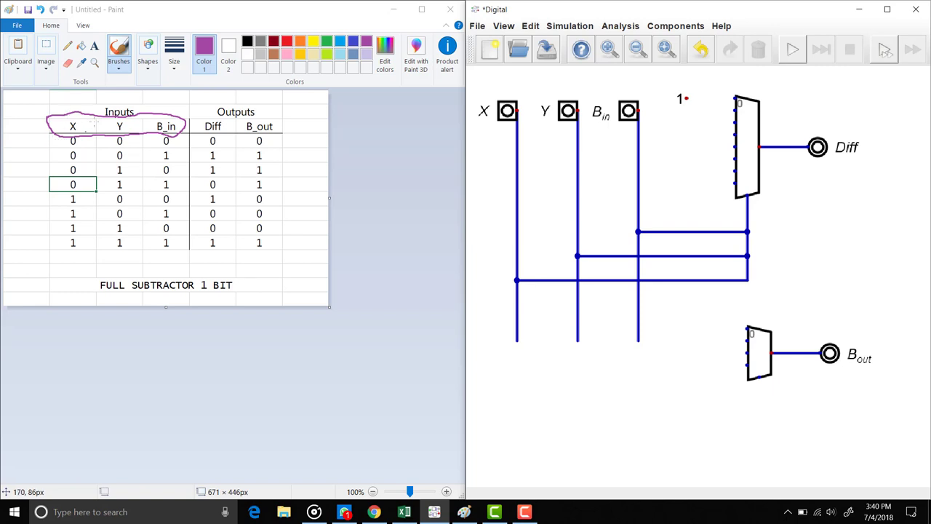
Step: In the truth table, arrow the first row and circle the Diff header
drag(86, 125, 100, 129)
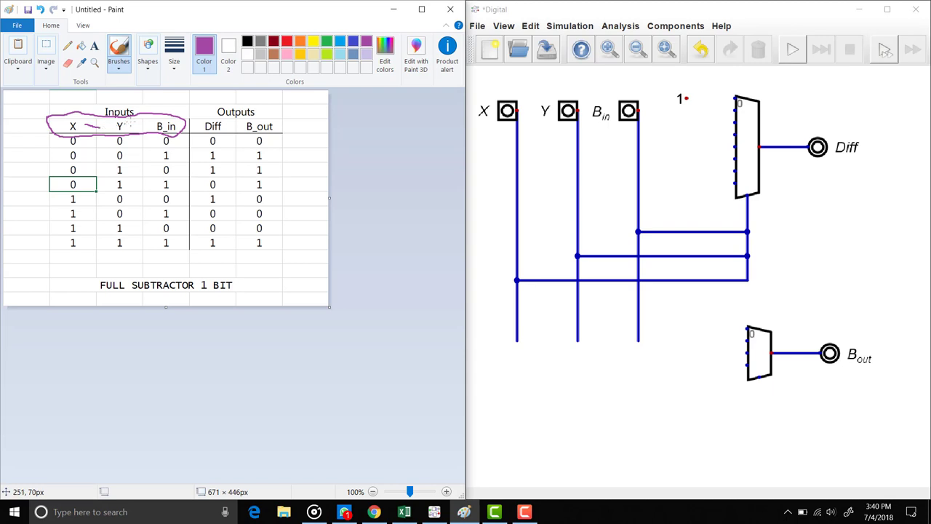
drag(31, 138, 41, 129)
drag(231, 136, 207, 119)
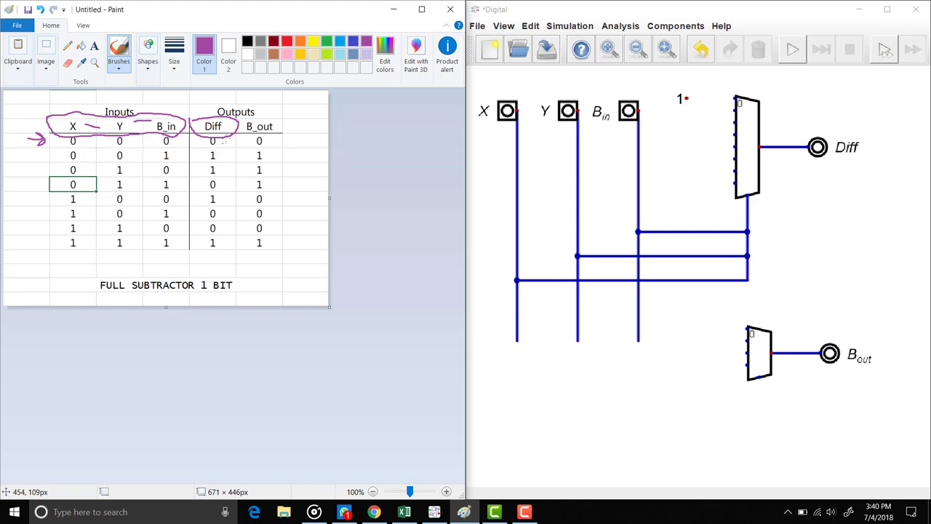
Step: Set the constant's value to 0 and wire it to the multiplexer's top input
right_click(680, 100)
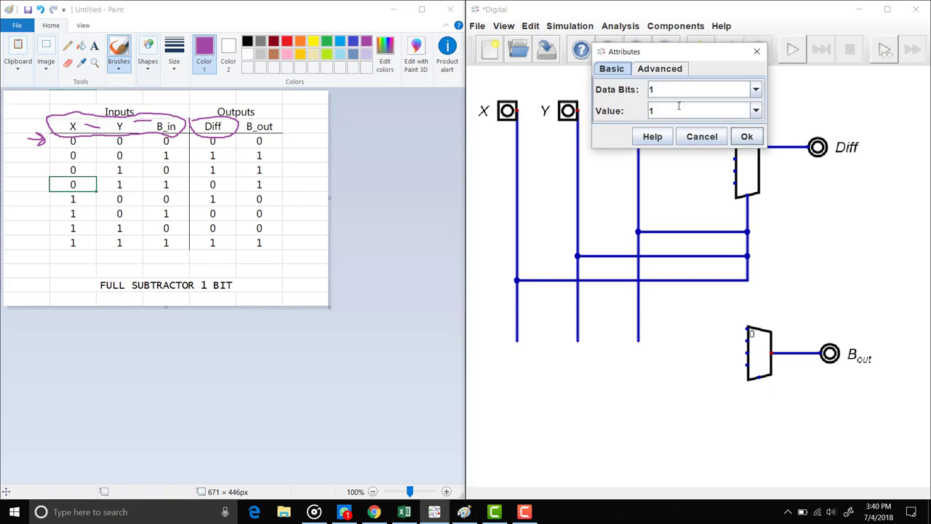
click(678, 109)
double_click(676, 111)
text(0)
key(Return)
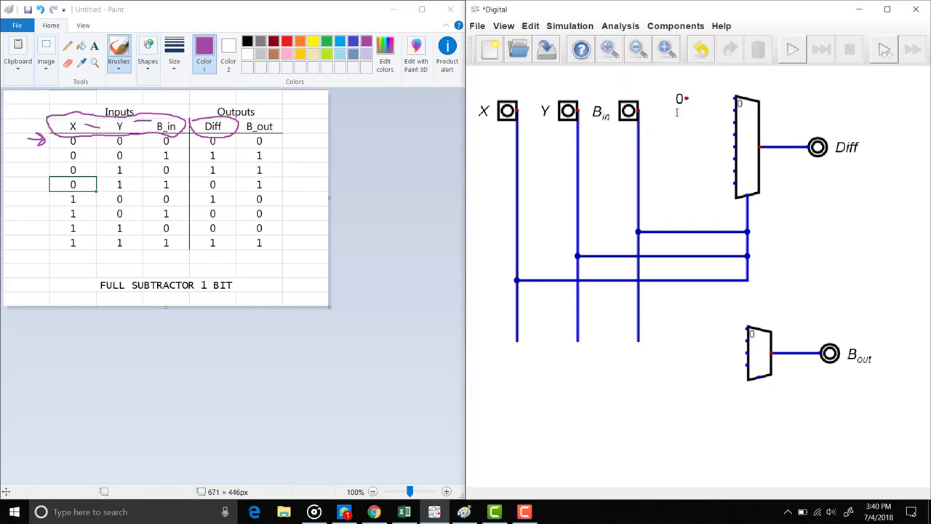
click(686, 99)
click(737, 100)
Step: Arrow the 0 0 1 row and circle its Diff value 1 in the truth table
click(36, 153)
mouse_move(27, 156)
mouse_down()
mouse_move(47, 156)
mouse_move(40, 166)
mouse_up()
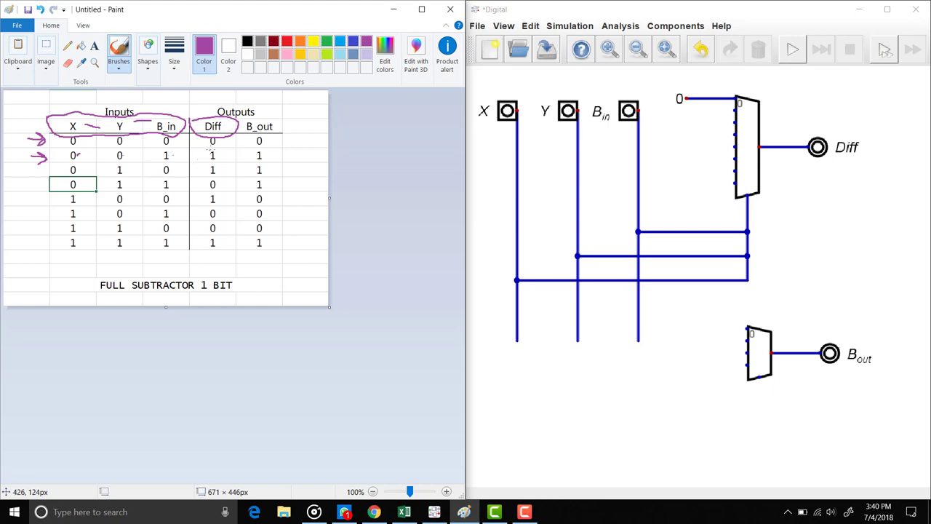
mouse_move(208, 153)
mouse_down()
mouse_move(224, 161)
mouse_move(215, 147)
mouse_up()
Step: Copy the constant 0 and paste the copy just below it
click(682, 102)
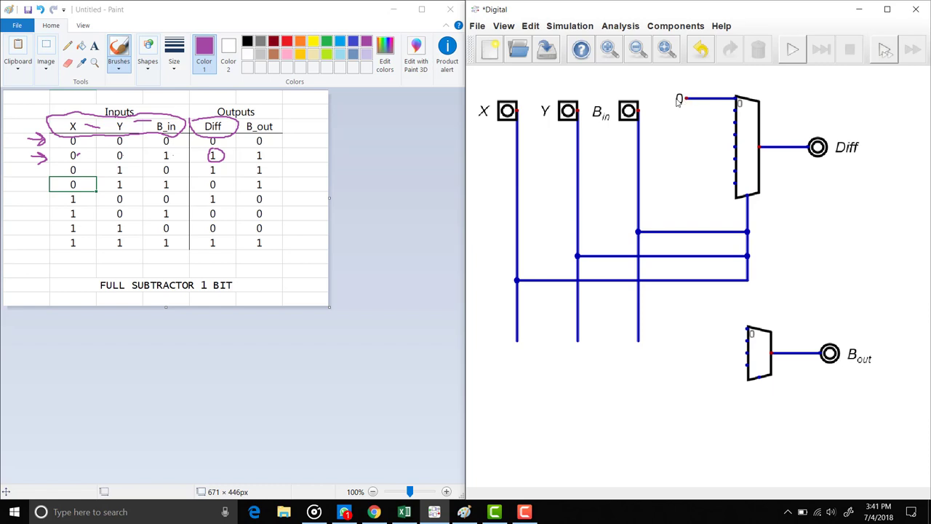
drag(668, 87, 692, 117)
key(ctrl+c)
key(ctrl+v)
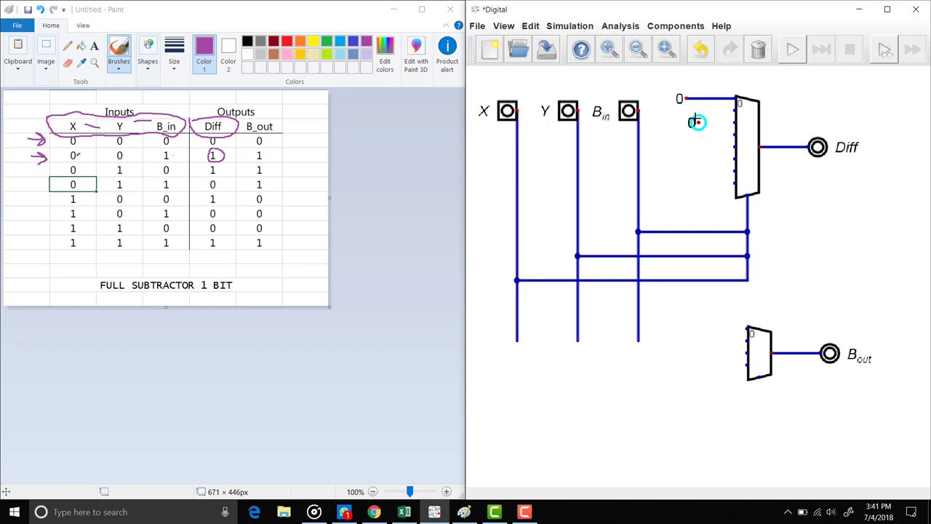
click(686, 111)
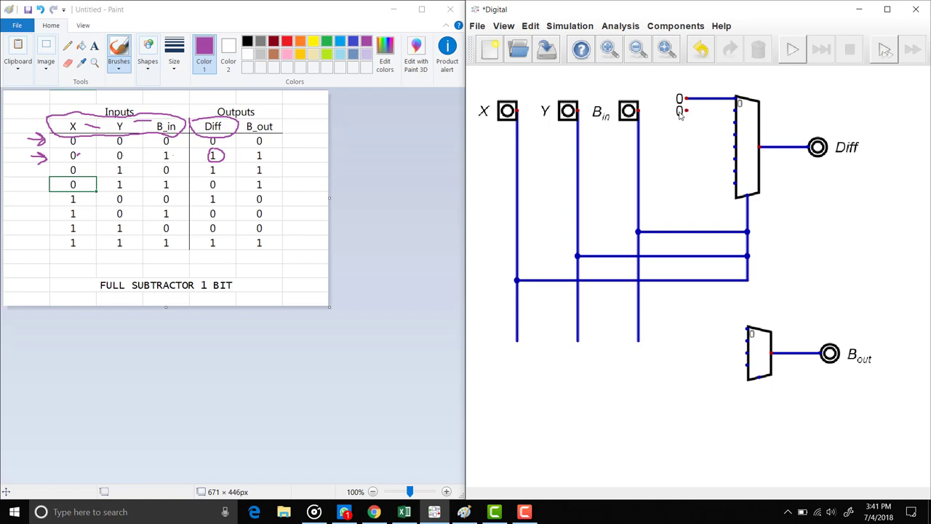
Step: Set the new constant to 1, wire it to the multiplexer's second input, and mark the Diff column
right_click(682, 112)
double_click(664, 124)
text(1)
key(Return)
click(686, 111)
click(734, 111)
mouse_move(193, 128)
mouse_down()
mouse_move(186, 186)
mouse_move(195, 236)
mouse_move(224, 252)
mouse_move(244, 133)
mouse_up()
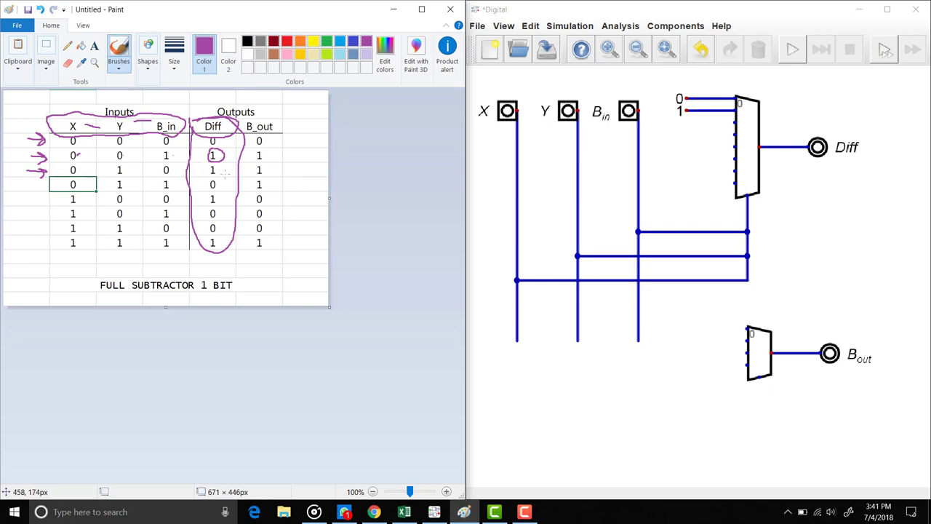
Step: Copy and paste a constant 1 and wire it to the multiplexer's third input
click(675, 113)
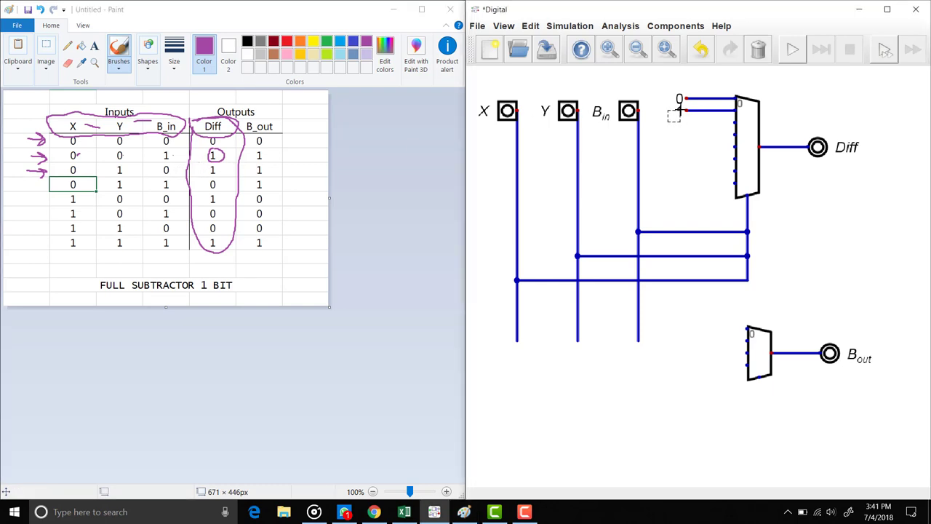
drag(676, 110, 691, 102)
key(ctrl+c)
key(ctrl+v)
click(690, 129)
mouse_move(686, 123)
mouse_down()
mouse_move(743, 125)
mouse_move(736, 122)
mouse_up()
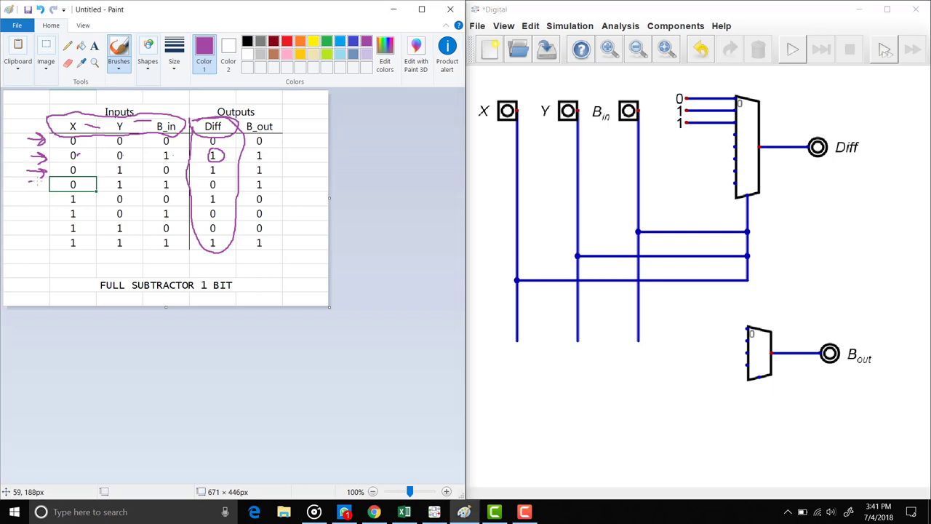
Step: Arrow the fourth truth-table row and place another constant by the multiplexer's fourth input
mouse_move(29, 178)
mouse_down()
mouse_move(46, 179)
mouse_move(38, 190)
mouse_move(216, 184)
mouse_up()
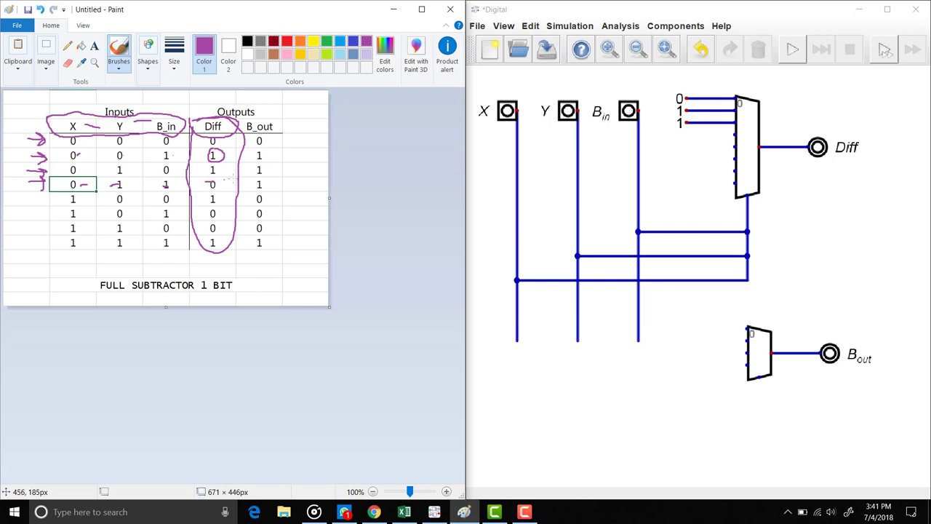
click(639, 172)
click(674, 147)
click(686, 134)
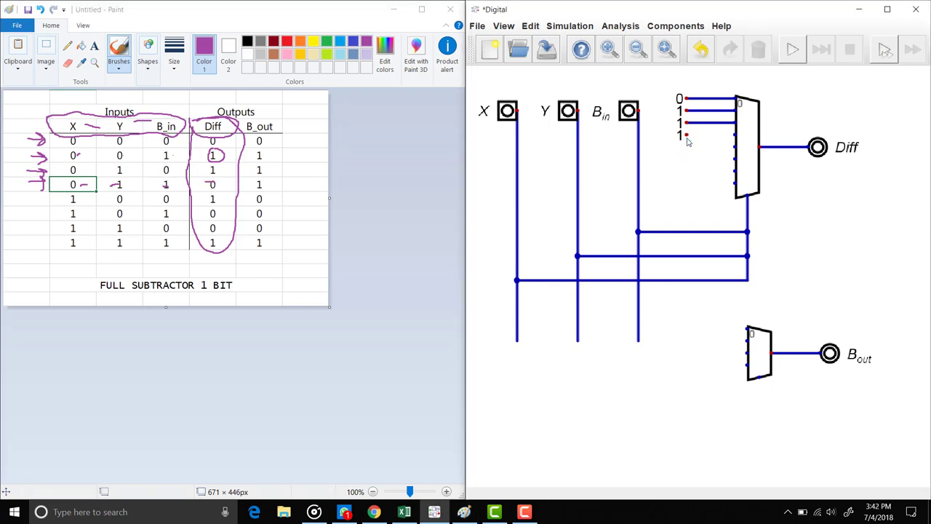
Step: Set that constant to 0 and wire it to the multiplexer's fourth input
right_click(680, 138)
double_click(673, 149)
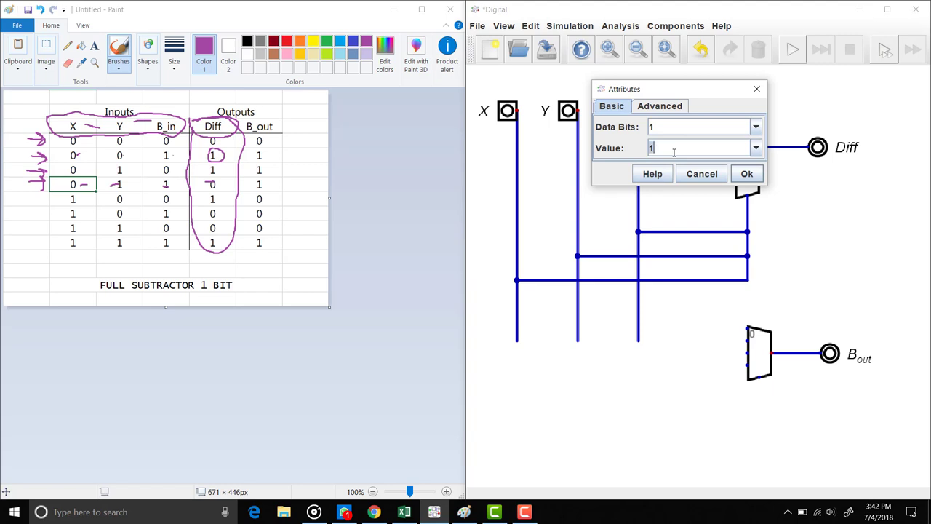
text(0)
key(Return)
click(687, 135)
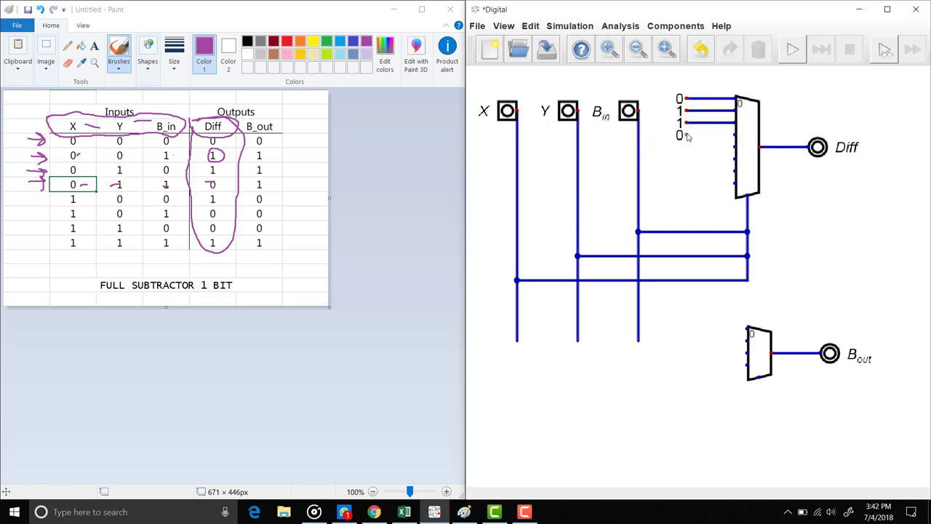
click(735, 136)
click(72, 95)
Step: Note x and B above the table, select the input constants for copying, and circle B_out
drag(70, 96, 118, 101)
mouse_move(117, 90)
mouse_down()
mouse_move(120, 105)
mouse_move(164, 91)
mouse_move(155, 93)
mouse_move(180, 107)
mouse_move(194, 93)
mouse_move(181, 107)
mouse_move(211, 95)
mouse_move(261, 106)
mouse_move(263, 92)
mouse_up()
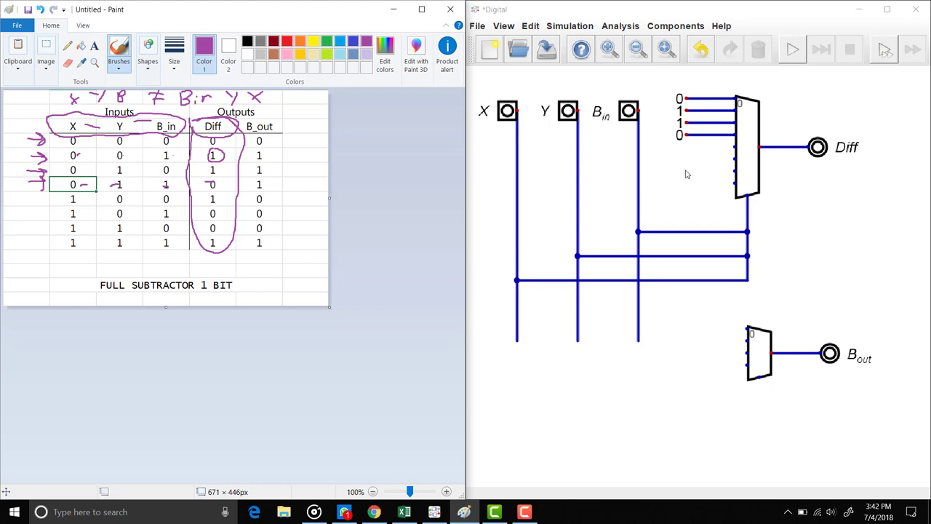
drag(666, 152, 674, 143)
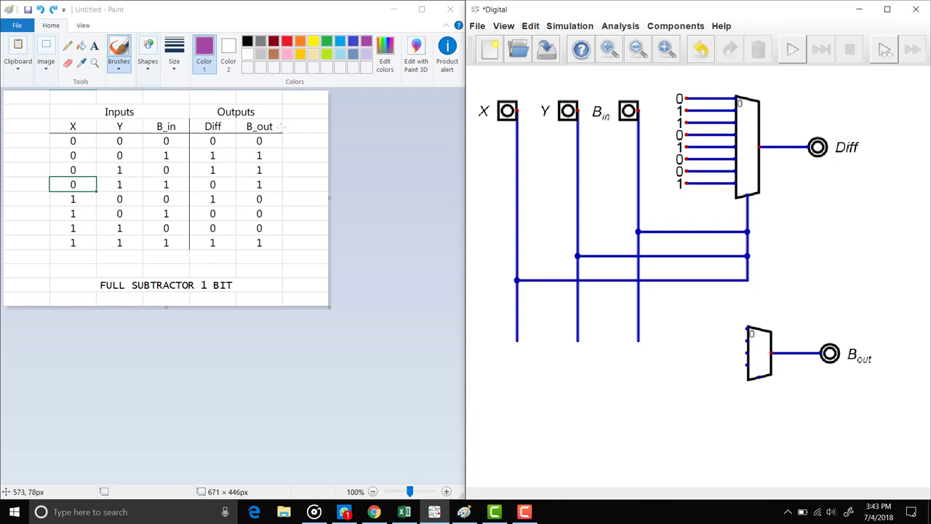
mouse_move(246, 128)
mouse_down()
mouse_move(265, 135)
mouse_move(278, 120)
mouse_move(251, 117)
mouse_move(242, 127)
mouse_up()
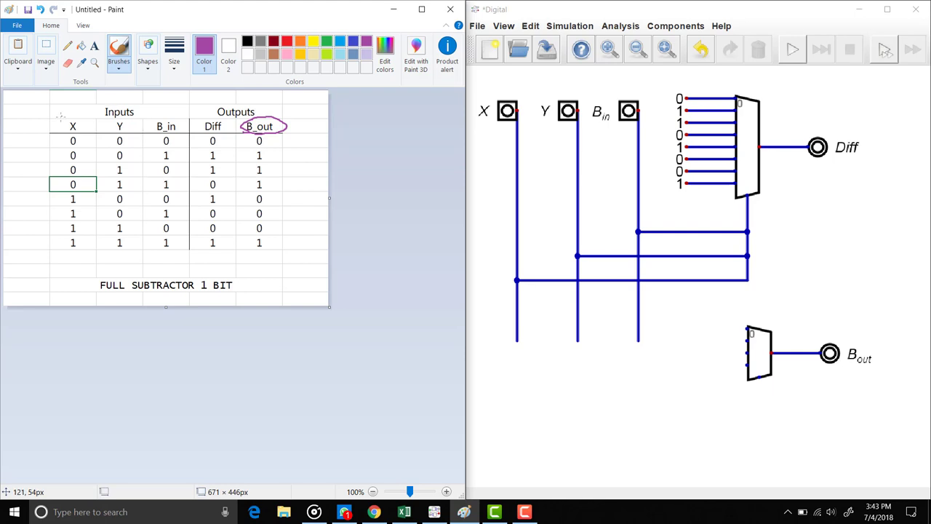
mouse_move(49, 113)
mouse_down()
mouse_move(44, 131)
mouse_move(77, 137)
mouse_move(134, 122)
mouse_move(48, 115)
mouse_up()
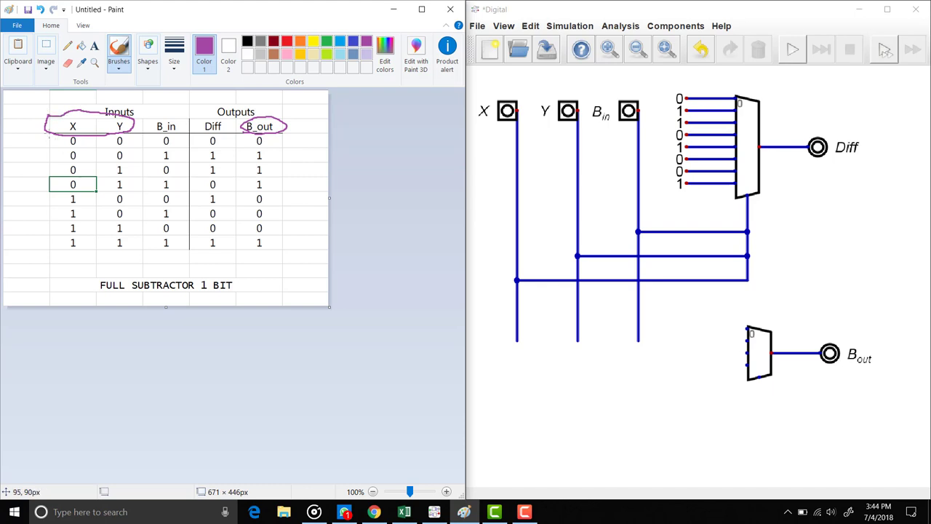
mouse_move(48, 135)
mouse_down()
mouse_move(45, 161)
mouse_move(138, 164)
mouse_move(149, 145)
mouse_move(132, 133)
mouse_up()
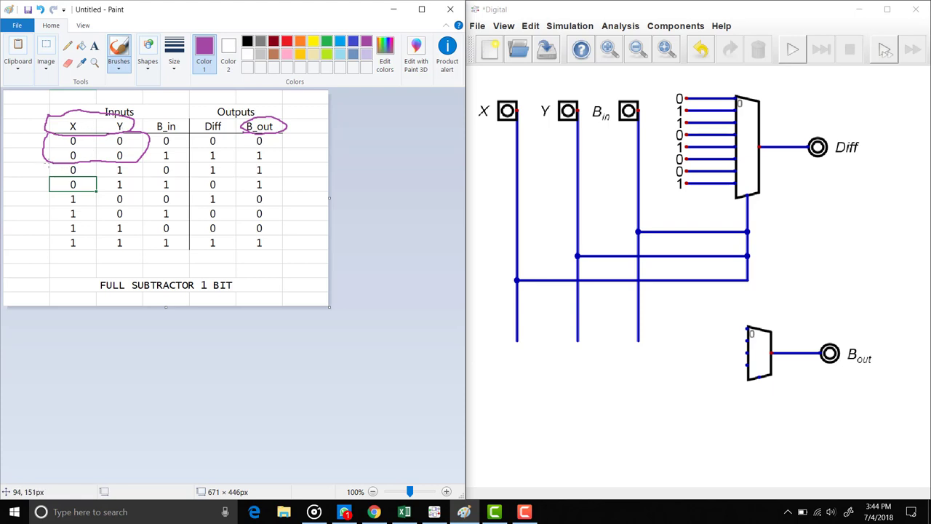
mouse_move(46, 169)
mouse_down()
mouse_move(49, 188)
mouse_move(134, 192)
mouse_move(145, 169)
mouse_move(138, 155)
mouse_up()
mouse_move(48, 192)
mouse_down()
mouse_move(49, 219)
mouse_move(92, 224)
mouse_move(140, 213)
mouse_move(143, 189)
mouse_move(143, 247)
mouse_move(58, 249)
mouse_move(52, 223)
mouse_up()
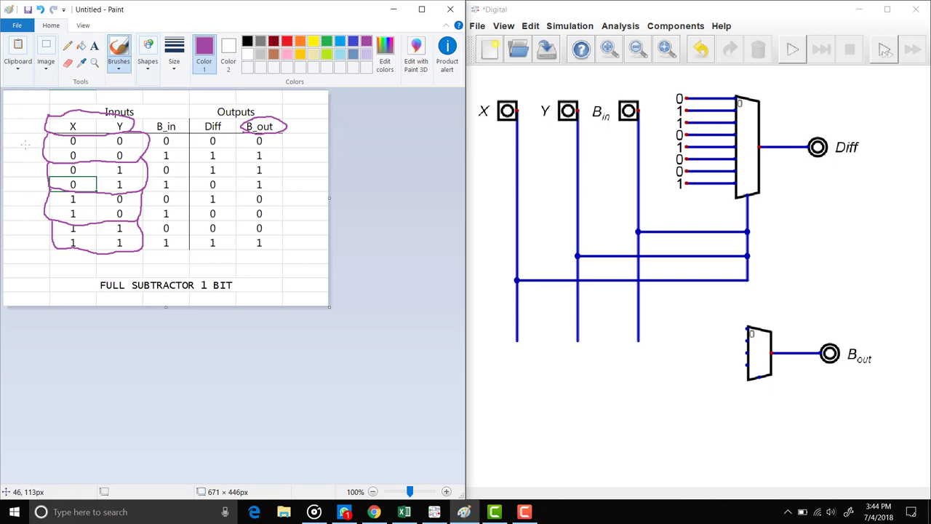
mouse_move(24, 144)
mouse_down()
mouse_move(35, 149)
mouse_move(26, 152)
mouse_move(20, 212)
mouse_move(34, 240)
mouse_up()
click(767, 361)
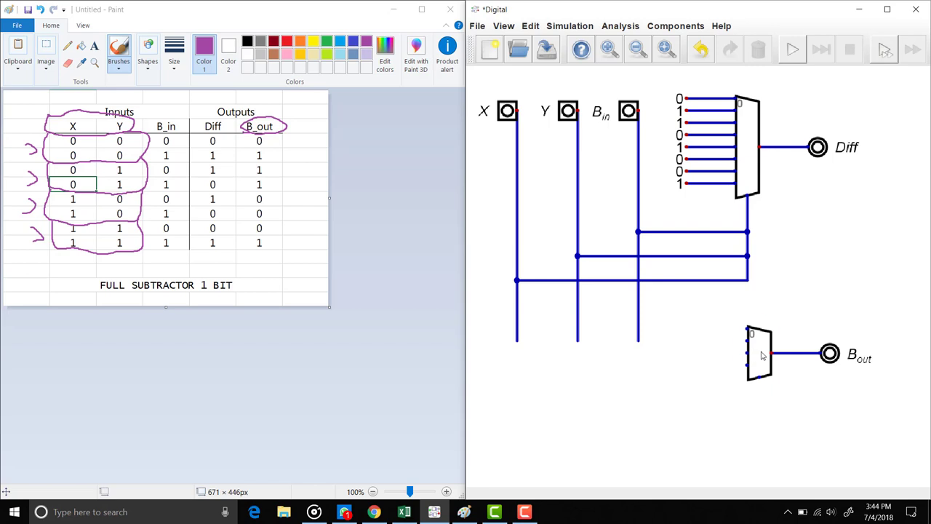
click(761, 355)
click(762, 355)
click(759, 358)
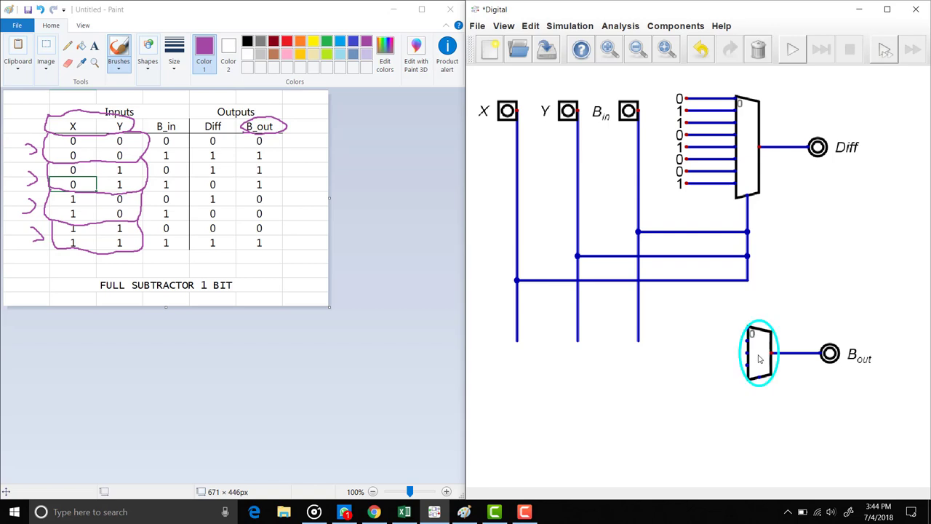